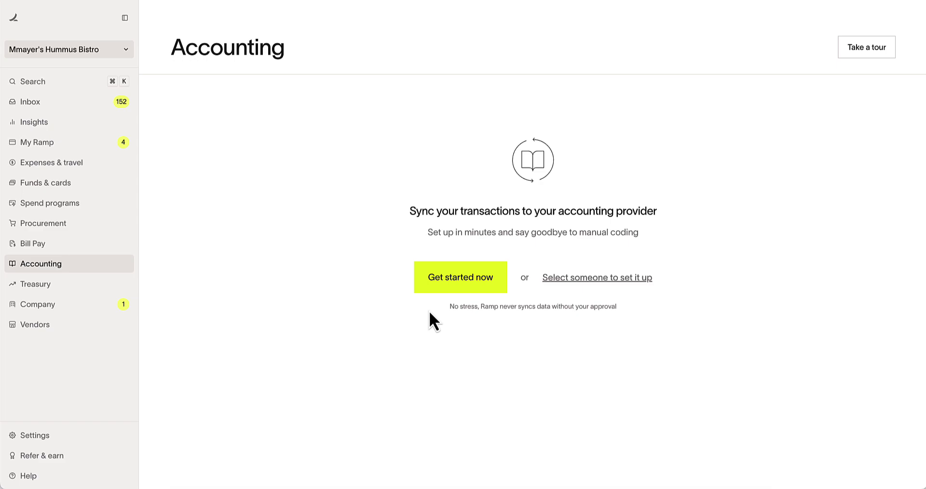
Start an accounting connection and choose Sage Intacct as the provider
{"action": "left_click", "coordinate": [448, 295]}
{"action": "scroll", "coordinate": [390, 250], "scroll_direction": "up", "scroll_amount": 3}
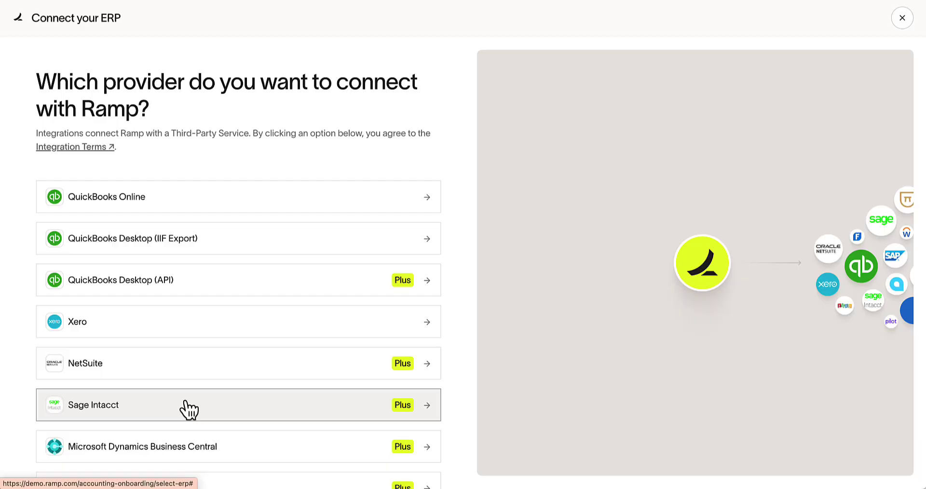
{"action": "left_click", "coordinate": [186, 405]}
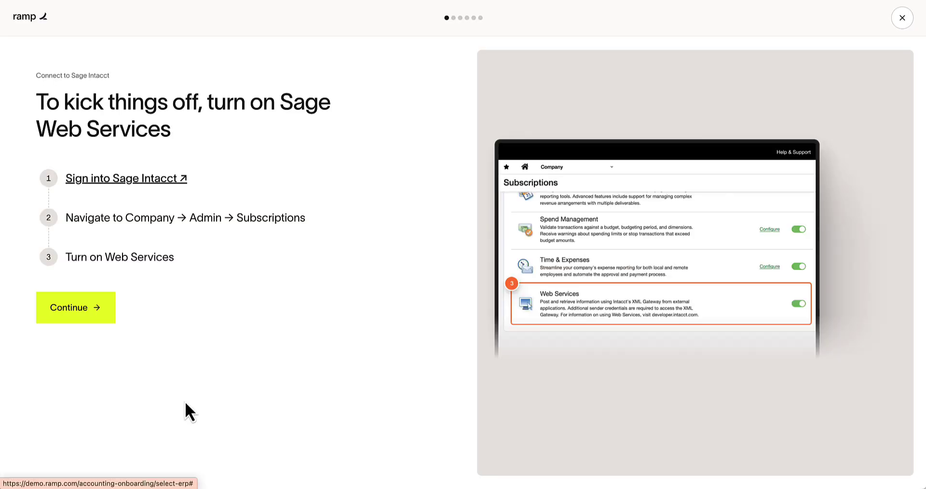
Complete the user role, web services user, sender authorization and card account steps, then connect with the credentials
{"action": "left_click", "coordinate": [76, 311]}
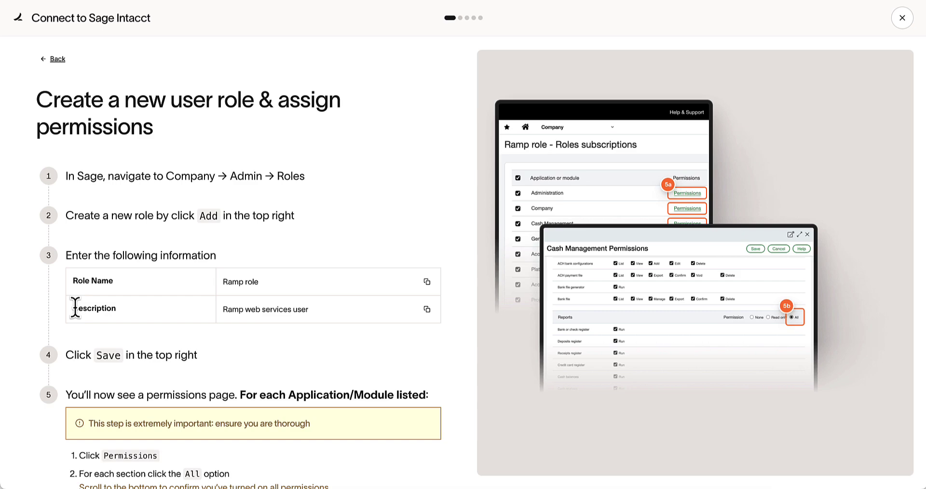
{"action": "scroll", "coordinate": [75, 307], "scroll_direction": "down", "scroll_amount": 3}
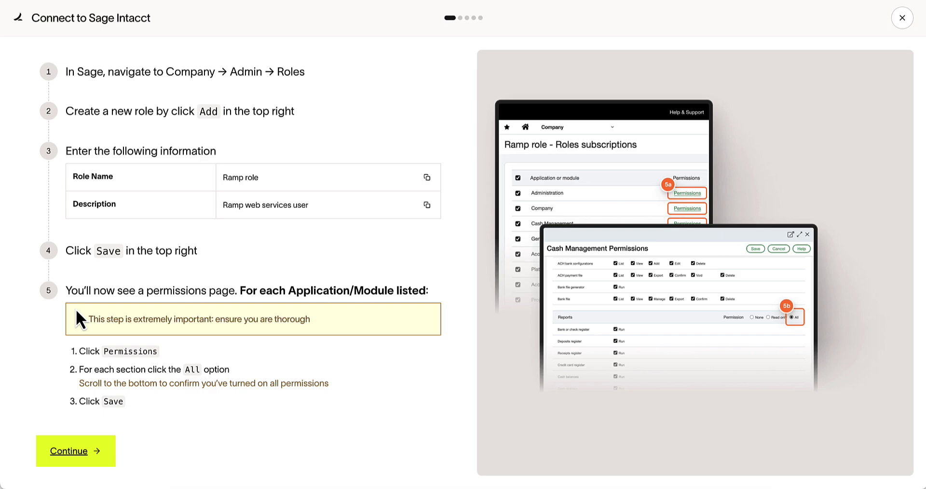
{"action": "left_click", "coordinate": [81, 463]}
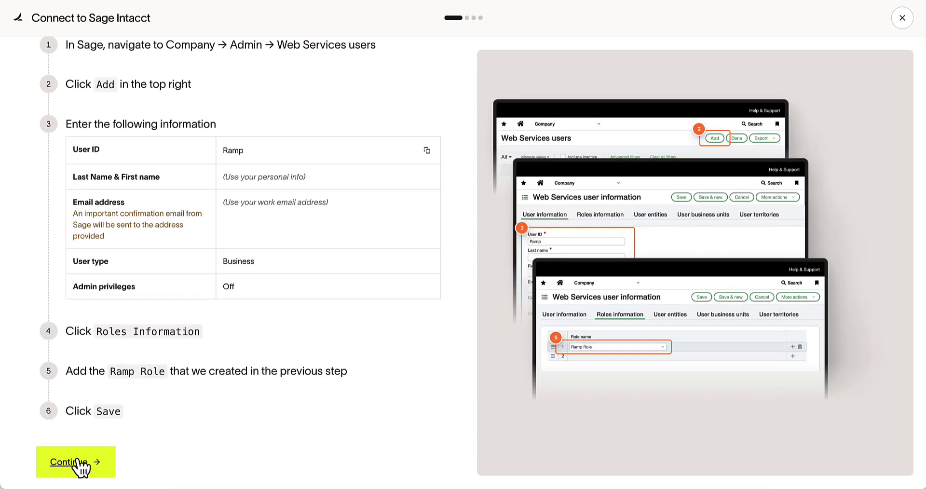
{"action": "left_click", "coordinate": [79, 462]}
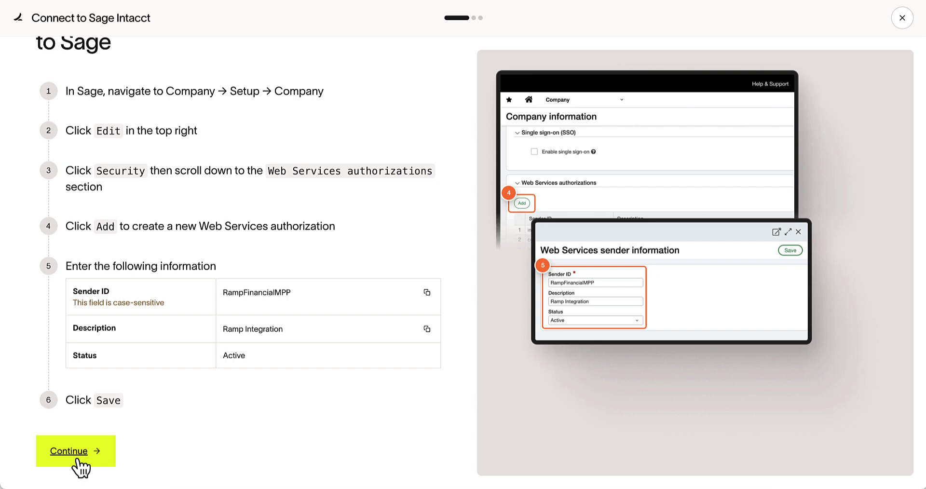
{"action": "left_click", "coordinate": [77, 461]}
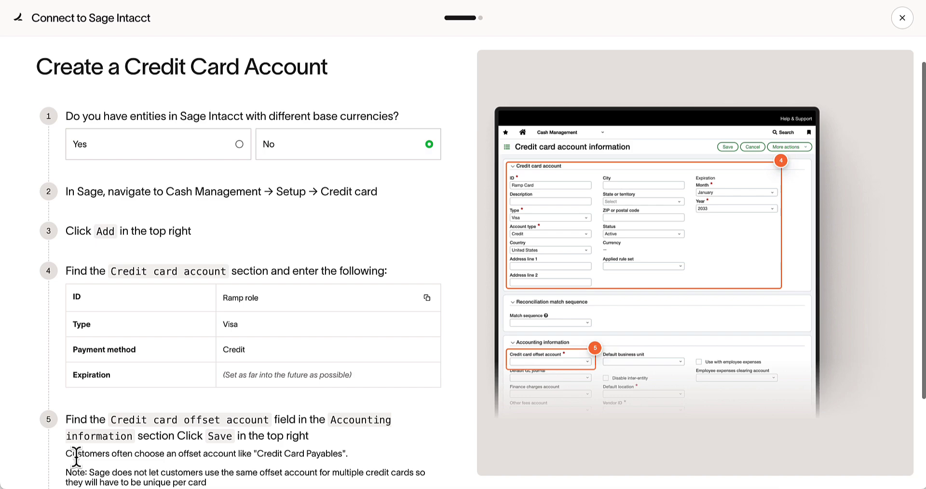
{"action": "scroll", "coordinate": [77, 461], "scroll_direction": "down", "scroll_amount": 2}
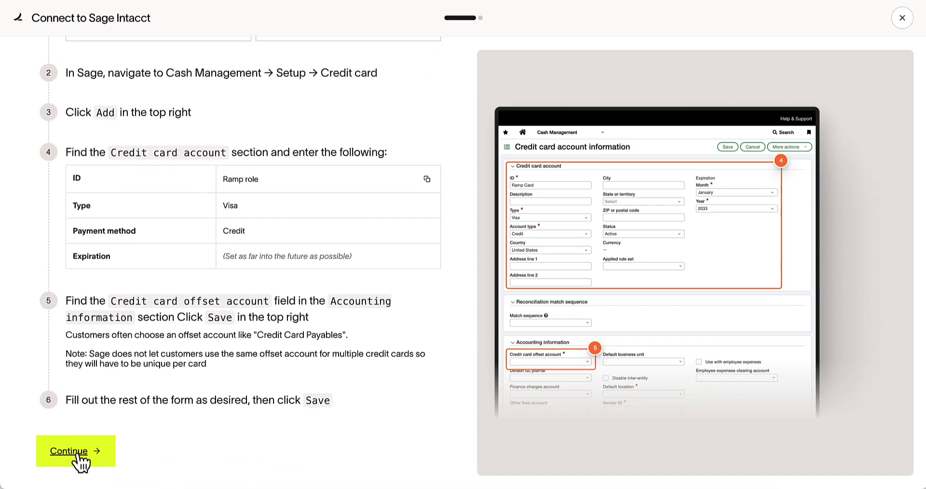
{"action": "left_click", "coordinate": [77, 459]}
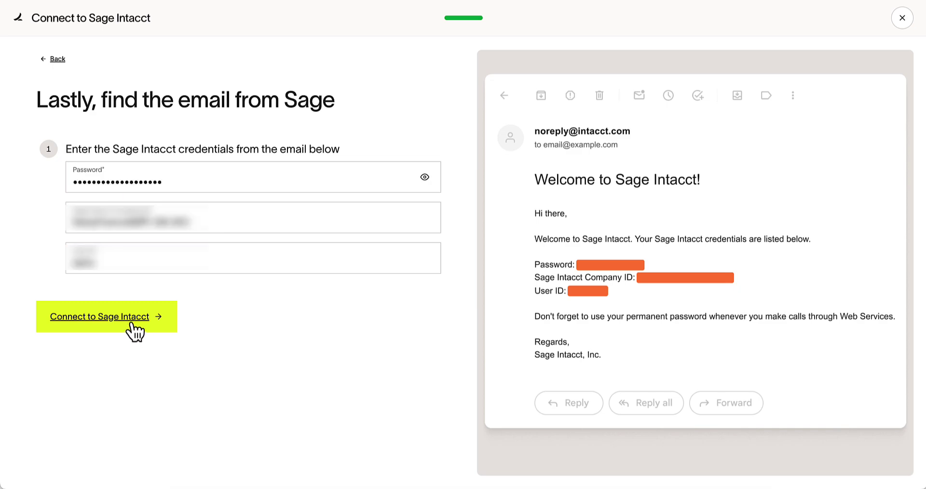
{"action": "left_click", "coordinate": [126, 319]}
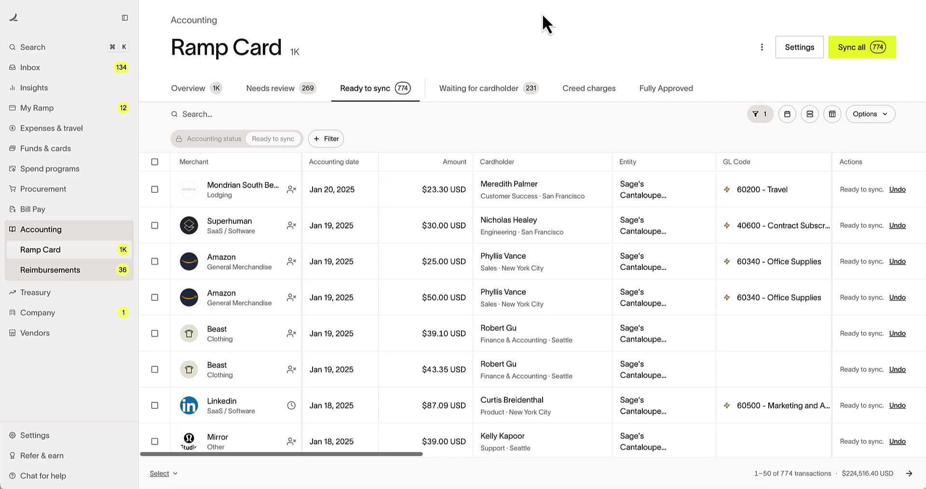
Select the first three ready-to-sync card transactions, including Superhuman and the $25.00 Amazon charge
{"action": "left_click", "coordinate": [154, 189]}
{"action": "left_click", "coordinate": [155, 225]}
{"action": "left_click", "coordinate": [155, 261]}
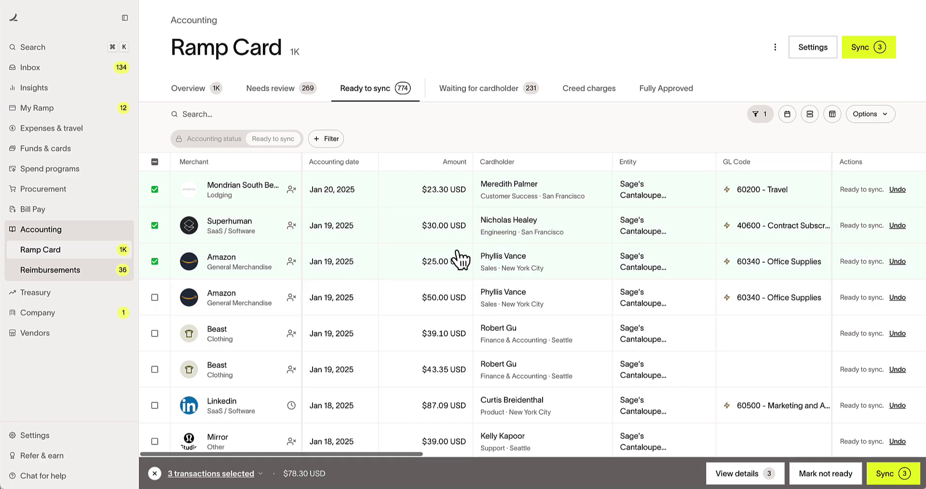
Set the Superhuman charge's Intacct Department to 800 - Engineering and save the change
{"action": "scroll", "coordinate": [461, 261], "scroll_direction": "right", "scroll_amount": 10}
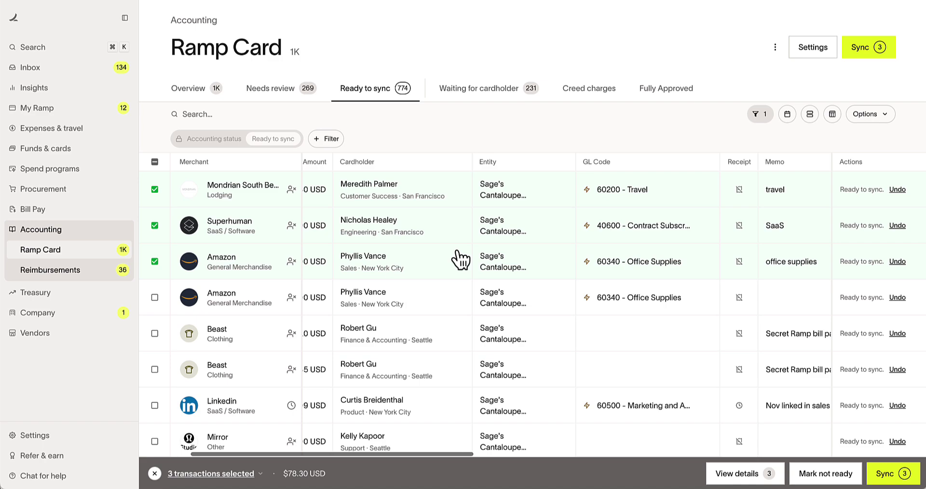
{"action": "scroll", "coordinate": [461, 260], "scroll_direction": "right", "scroll_amount": 5}
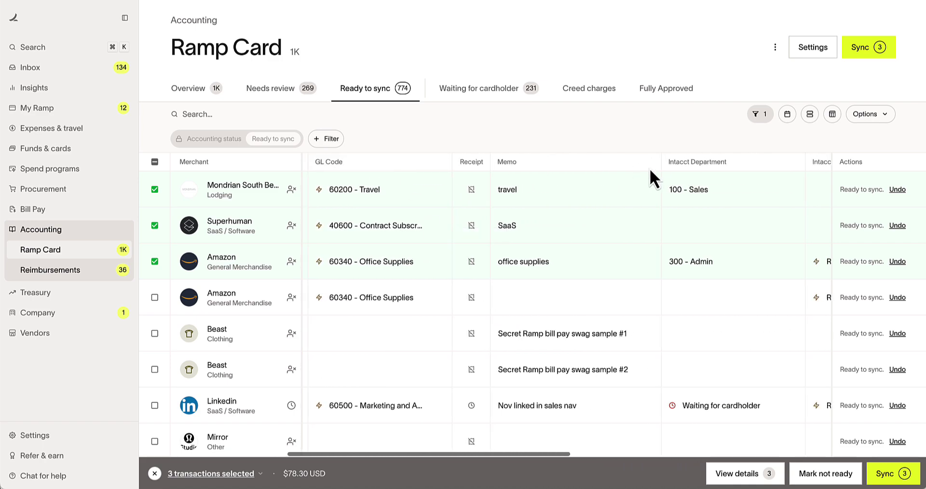
{"action": "scroll", "coordinate": [685, 171], "scroll_direction": "right", "scroll_amount": 5}
{"action": "scroll", "coordinate": [687, 174], "scroll_direction": "right", "scroll_amount": 5}
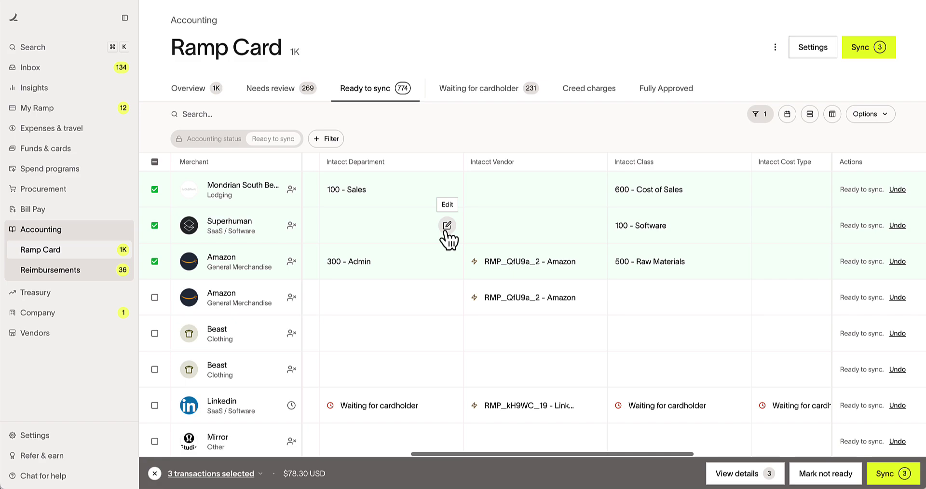
{"action": "left_click", "coordinate": [445, 227]}
{"action": "left_click", "coordinate": [434, 268]}
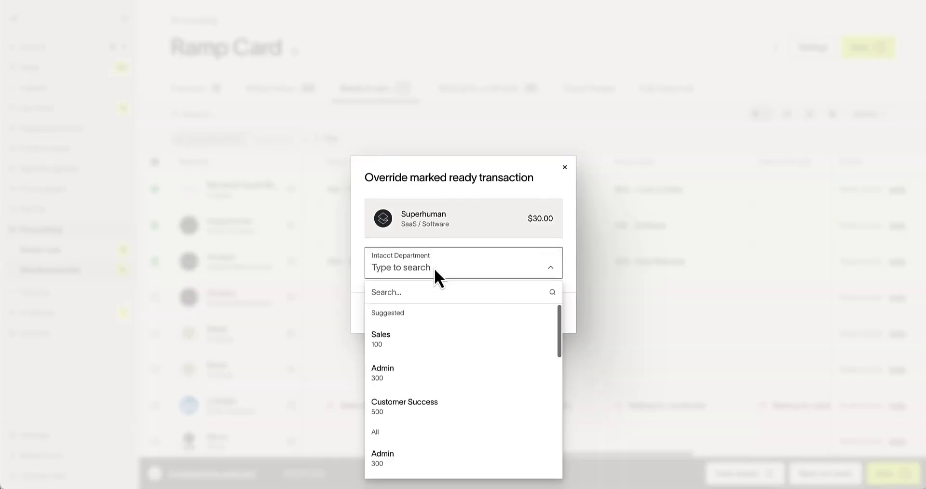
{"action": "scroll", "coordinate": [470, 416], "scroll_direction": "down", "scroll_amount": 3}
{"action": "left_click", "coordinate": [466, 408]}
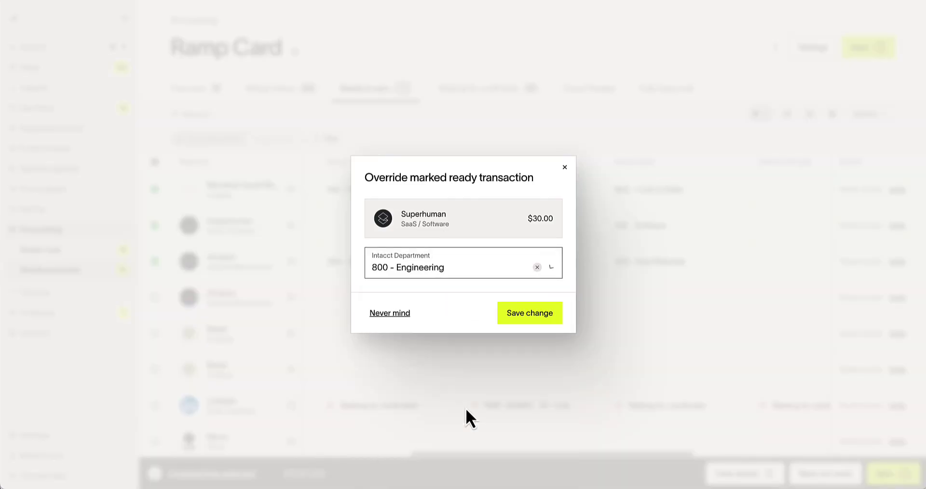
{"action": "left_click", "coordinate": [524, 312]}
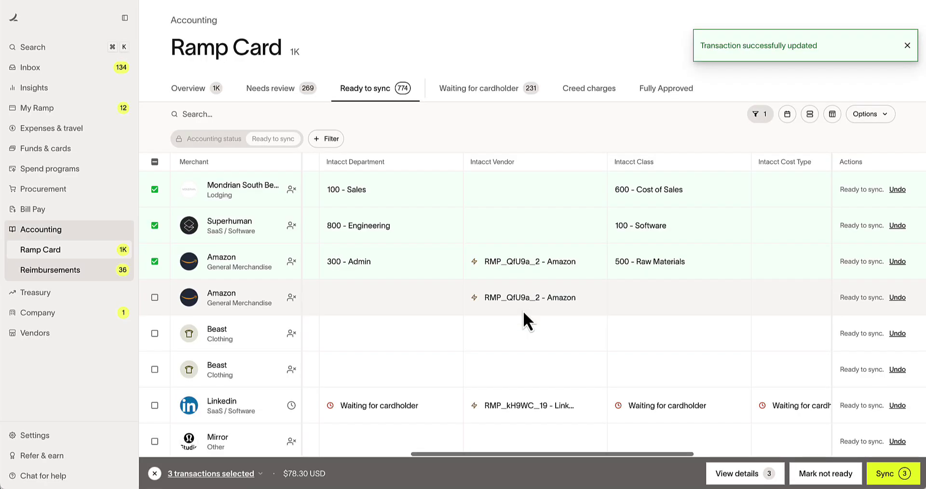
{"action": "left_click", "coordinate": [907, 45]}
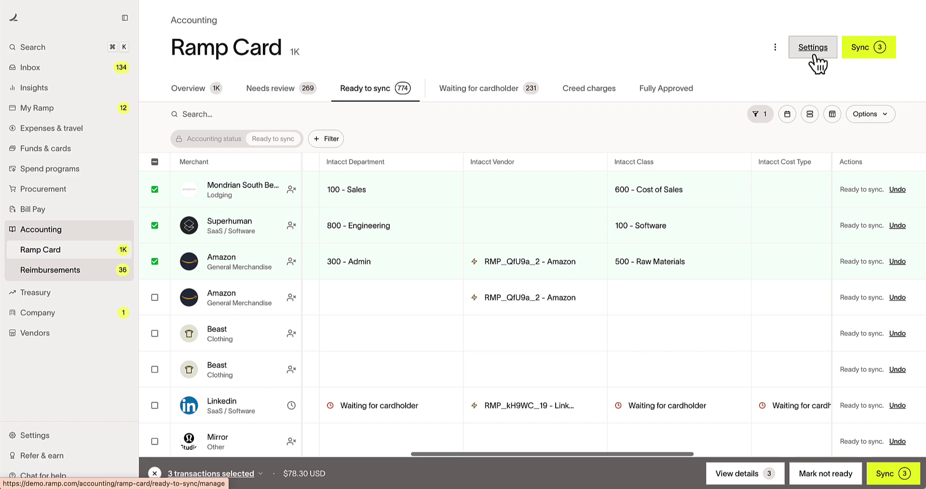
Enable the Task accounting field in Ramp from the Sage Intacct integration settings
{"action": "left_click", "coordinate": [813, 48]}
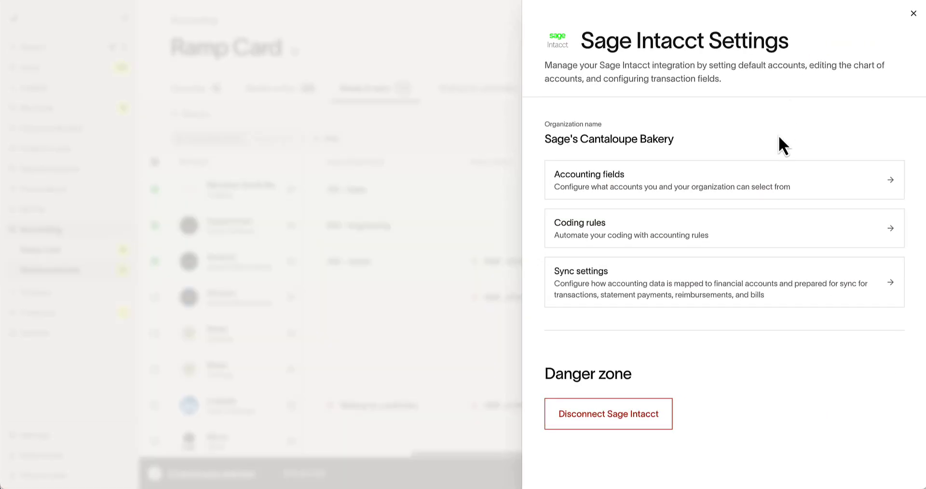
{"action": "left_click", "coordinate": [768, 179]}
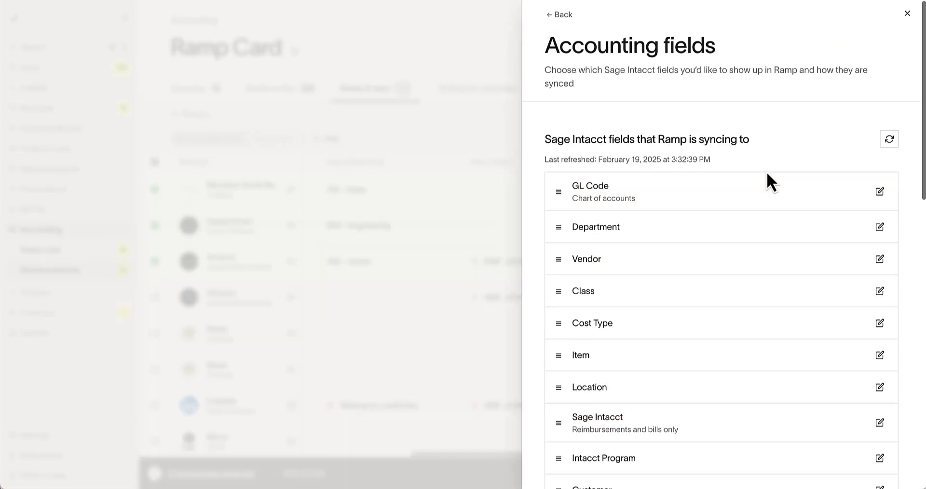
{"action": "scroll", "coordinate": [537, 363], "scroll_direction": "down", "scroll_amount": 3}
{"action": "scroll", "coordinate": [537, 360], "scroll_direction": "down", "scroll_amount": 8}
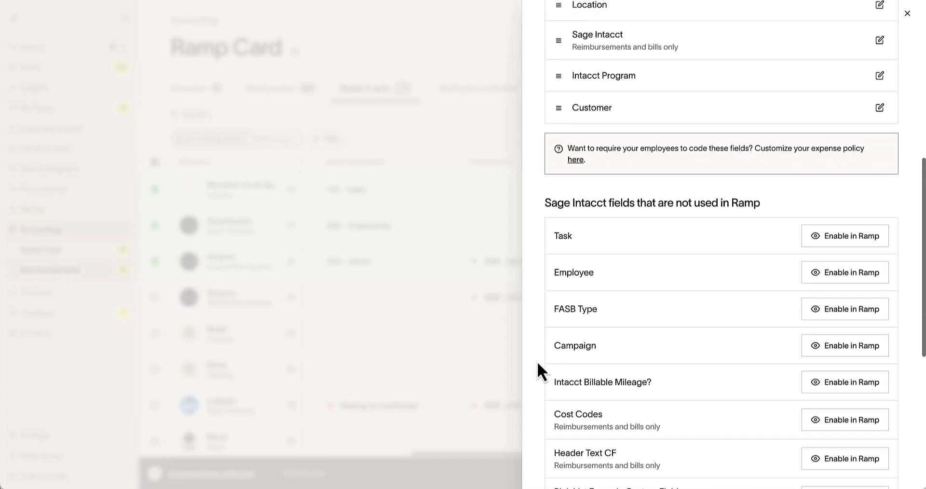
{"action": "scroll", "coordinate": [537, 360], "scroll_direction": "down", "scroll_amount": 2}
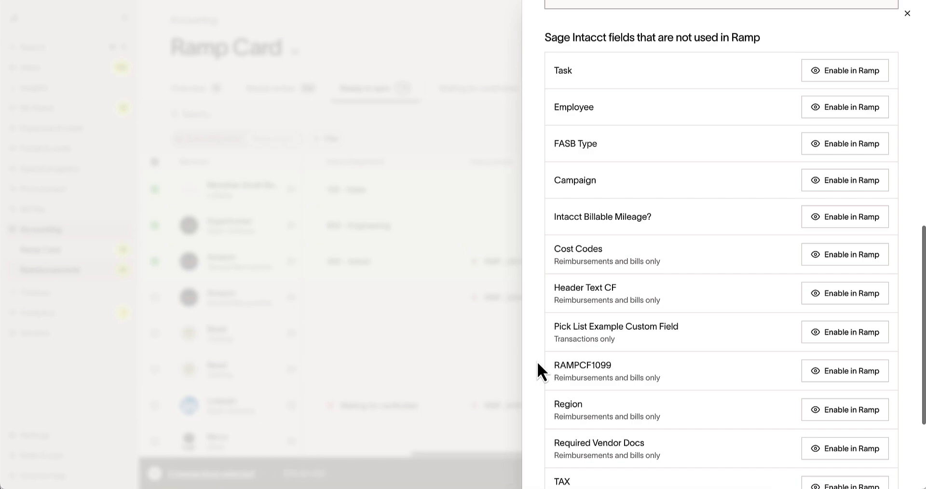
{"action": "left_click", "coordinate": [844, 70]}
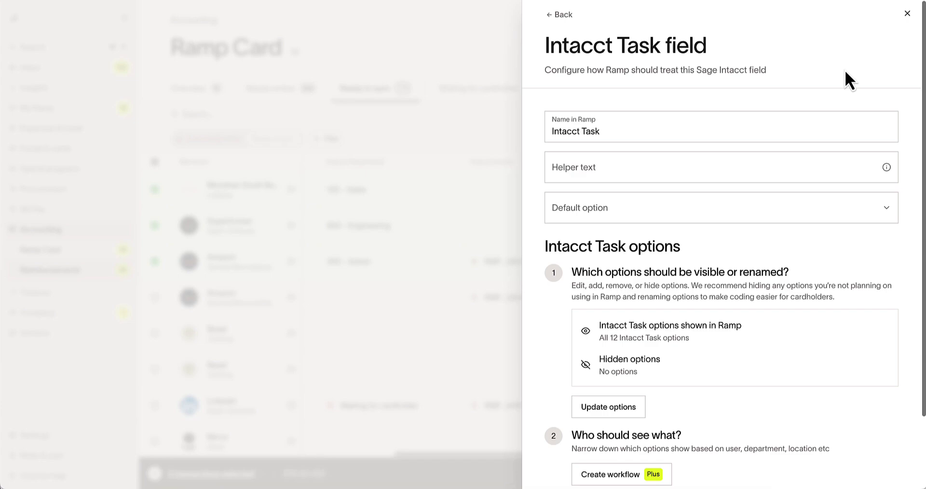
Reorder the accounting fields so Class comes after Task
{"action": "left_click", "coordinate": [570, 17]}
{"action": "scroll", "coordinate": [543, 270], "scroll_direction": "down", "scroll_amount": 3}
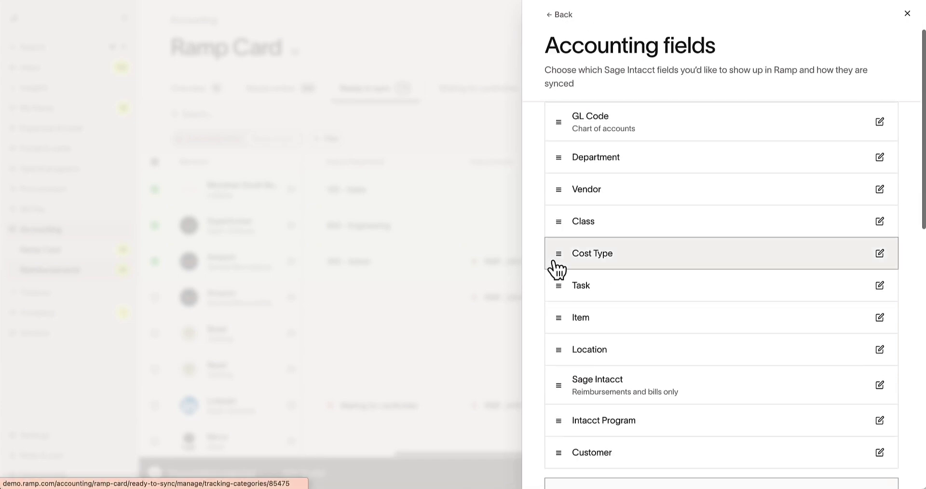
{"action": "left_click_drag", "start_coordinate": [561, 227], "coordinate": [536, 310]}
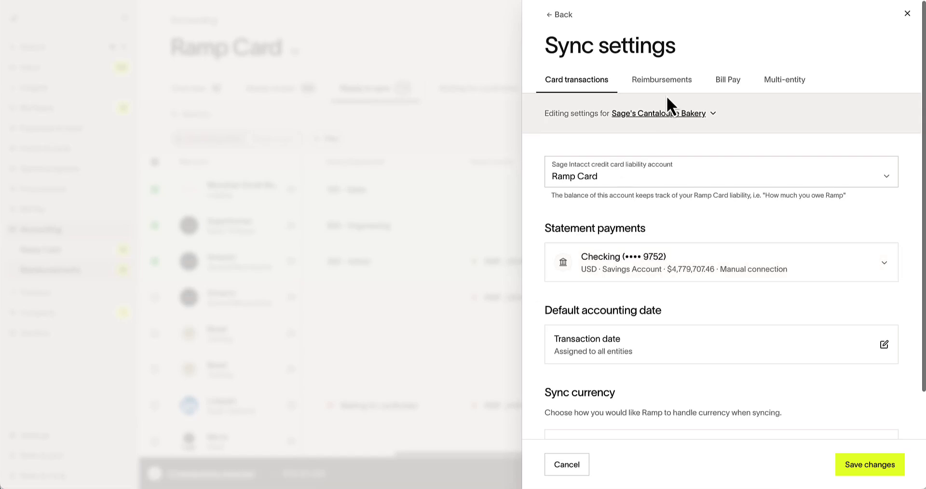
Save Checking 1 - Demo Bank as the reimbursement sync cash account
{"action": "left_click", "coordinate": [668, 80]}
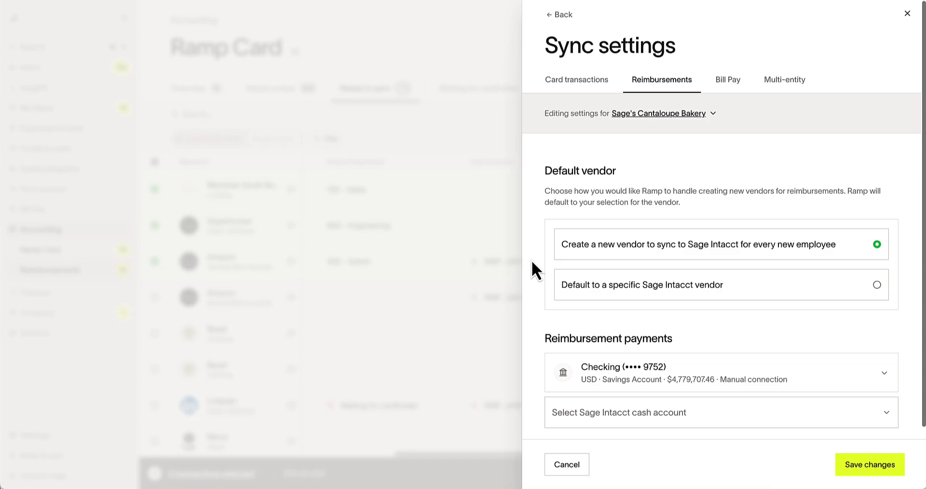
{"action": "scroll", "coordinate": [531, 260], "scroll_direction": "down", "scroll_amount": 1}
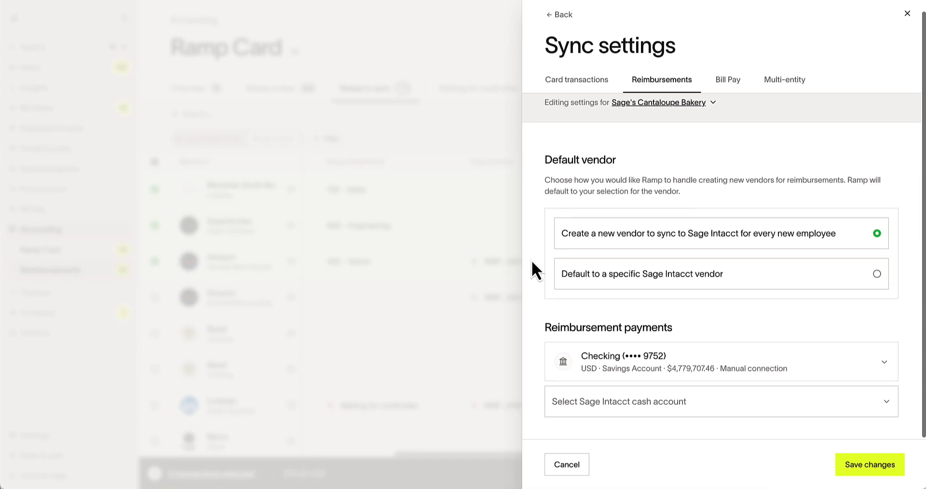
{"action": "left_click", "coordinate": [597, 402]}
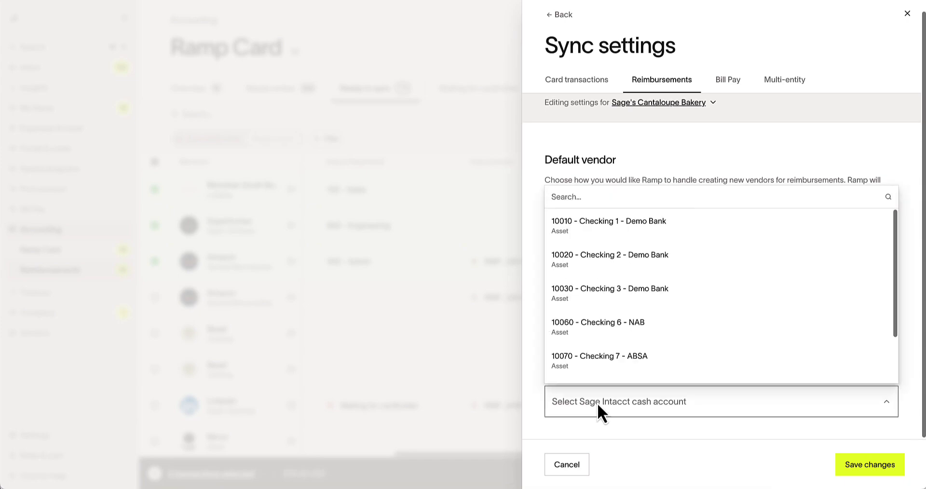
{"action": "left_click", "coordinate": [641, 226]}
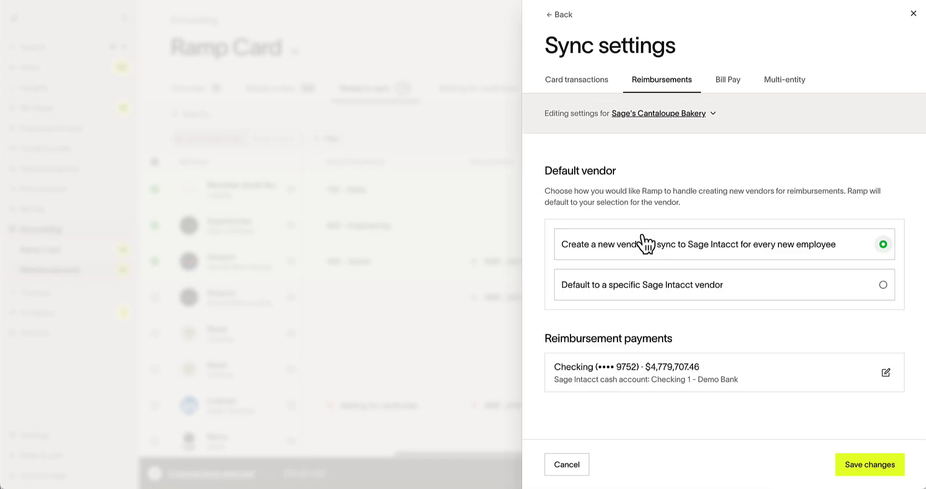
{"action": "left_click", "coordinate": [870, 461]}
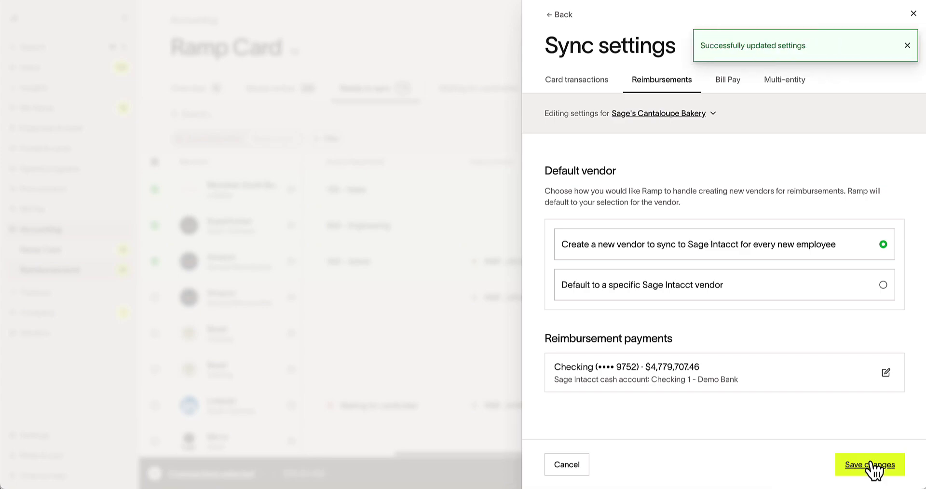
Sync the three selected card transactions to Sage Intacct
{"action": "left_click", "coordinate": [435, 134]}
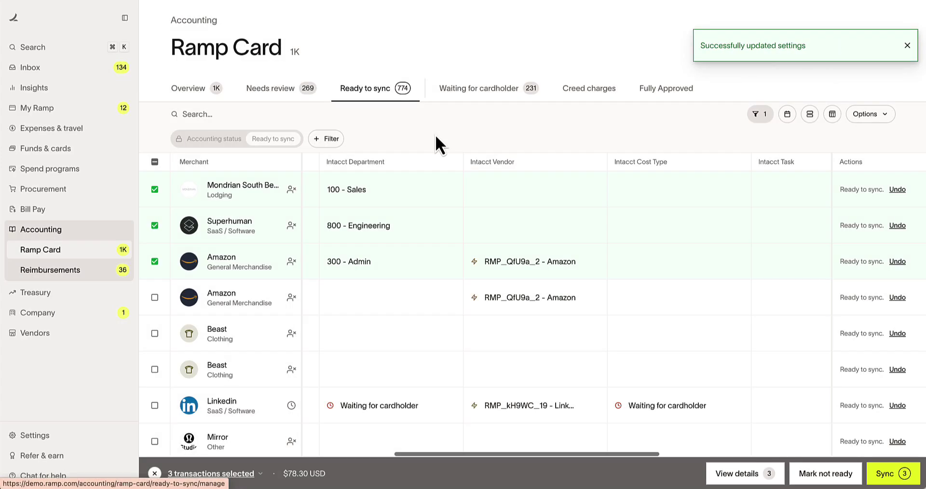
{"action": "scroll", "coordinate": [449, 221], "scroll_direction": "left", "scroll_amount": 10}
{"action": "left_click", "coordinate": [893, 473]}
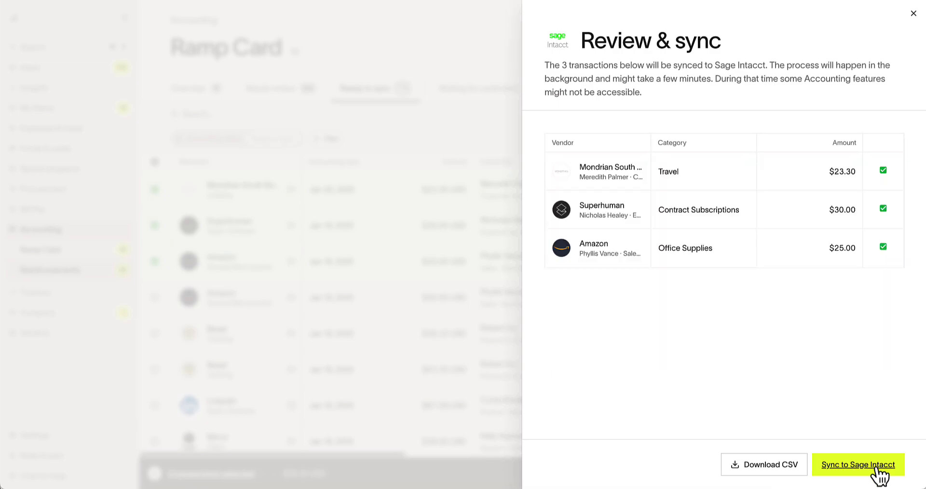
{"action": "left_click", "coordinate": [877, 468]}
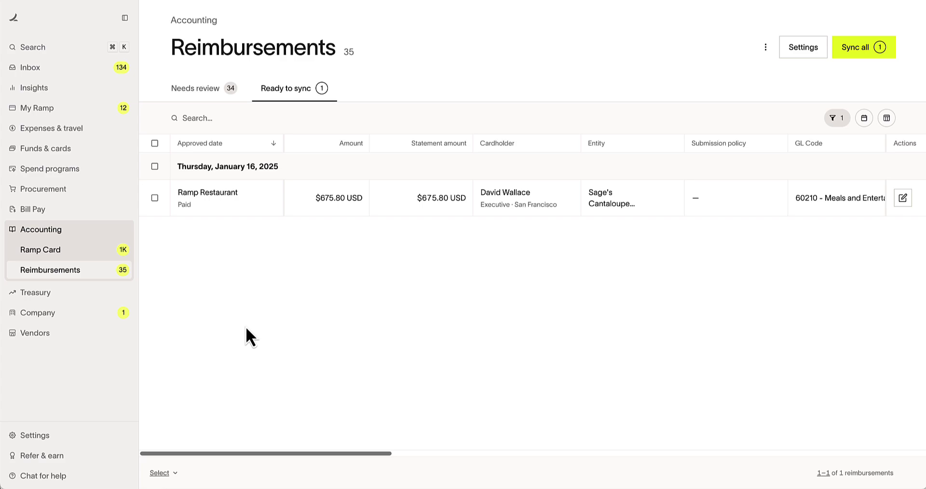
Sync the $675.80 Ramp Restaurant reimbursement to Sage Intacct
{"action": "left_click", "coordinate": [154, 198]}
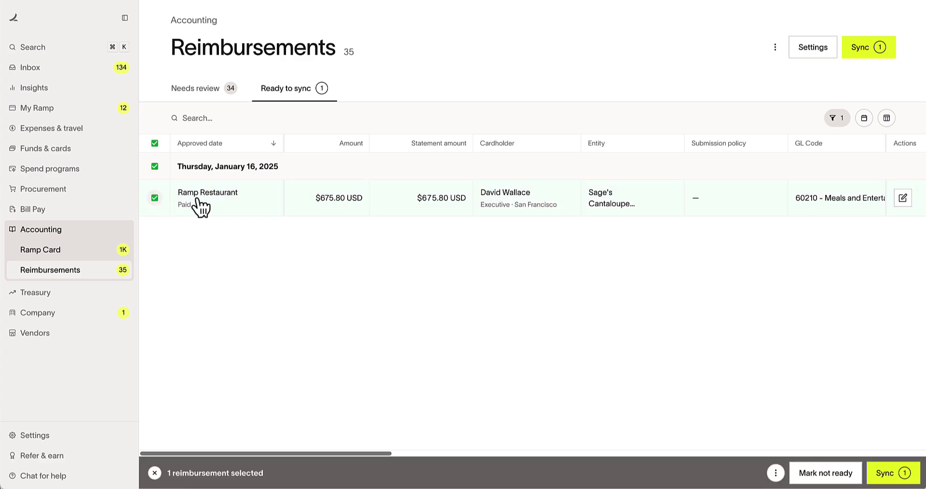
{"action": "left_click", "coordinate": [896, 473]}
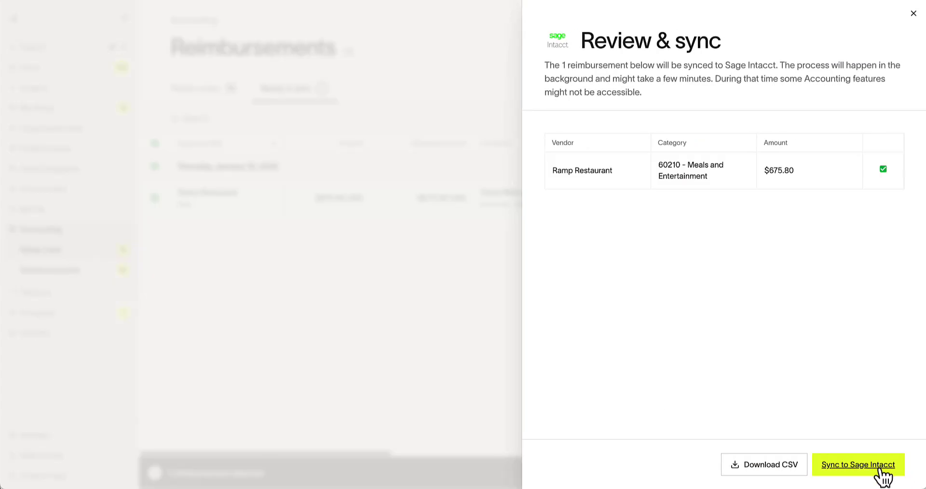
{"action": "left_click", "coordinate": [880, 469]}
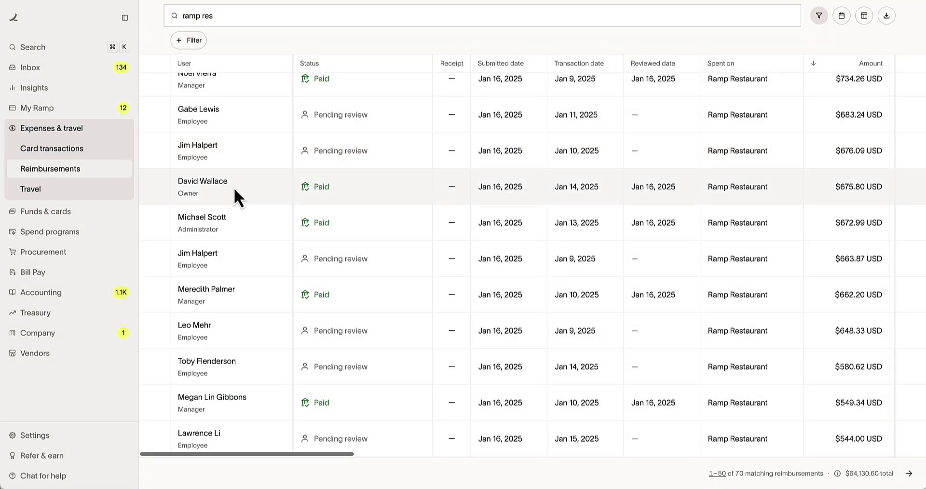
Open the $675.80 Ramp Restaurant reimbursement's expense page in Ramp
{"action": "left_click", "coordinate": [233, 187]}
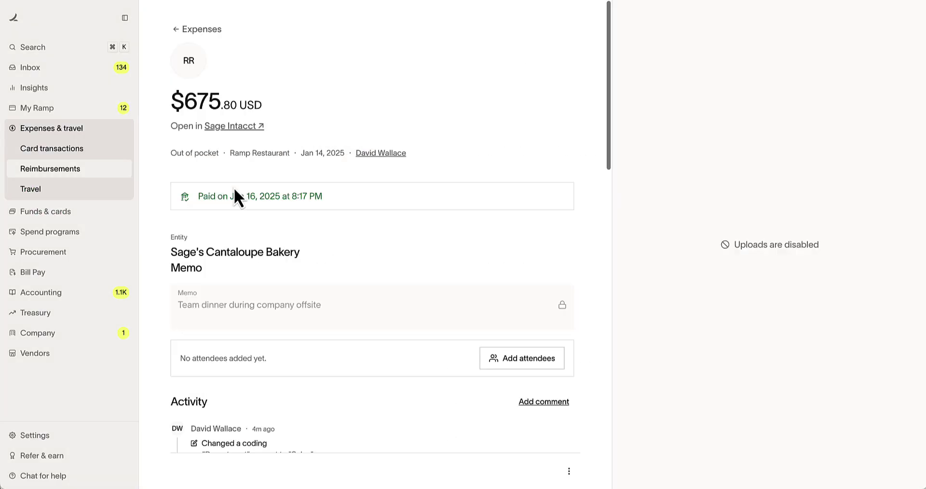
Open the Ramp Restaurant reimbursement's record in Sage Intacct
{"action": "left_click", "coordinate": [241, 127]}
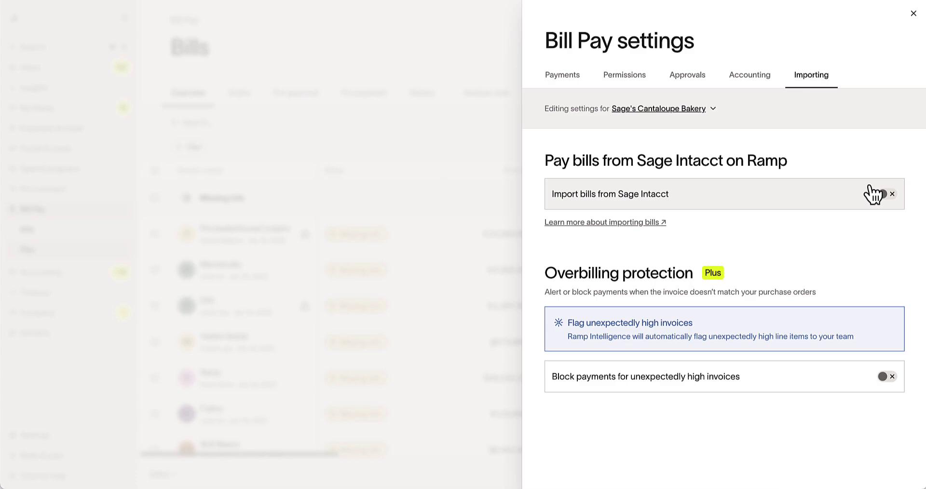
Switch on Import bills from Sage Intacct in the Bill Pay importing settings
{"action": "left_click", "coordinate": [883, 195]}
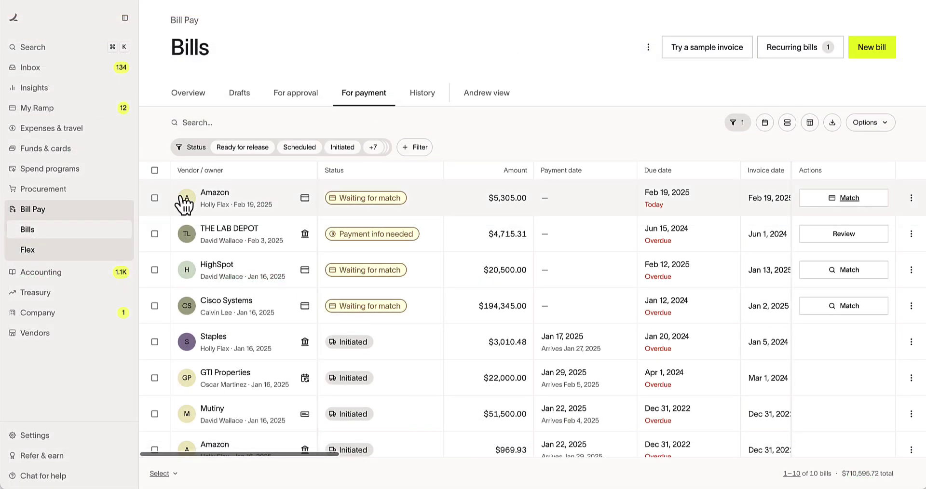
Match the $5,305.00 Amazon bill to its Feb 16, 2025 Amazon card charge and mark it paid
{"action": "left_click", "coordinate": [154, 198]}
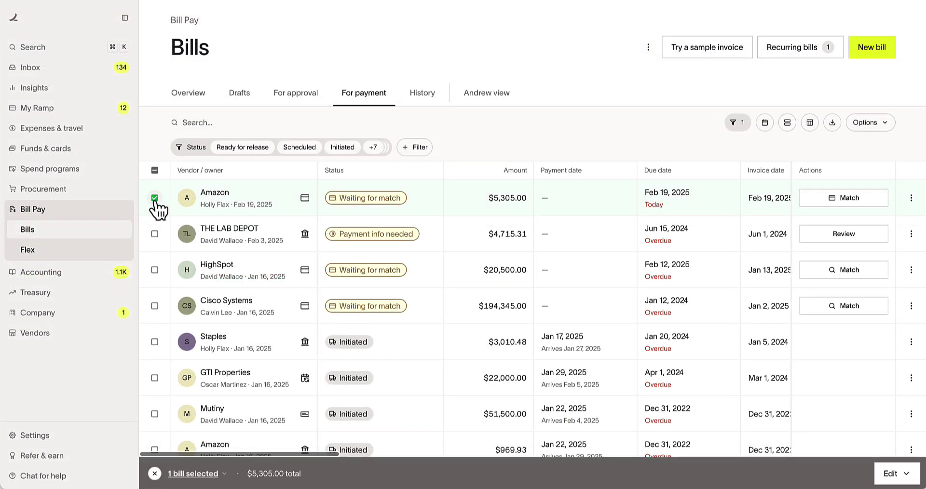
{"action": "left_click", "coordinate": [861, 202]}
{"action": "left_click", "coordinate": [592, 282]}
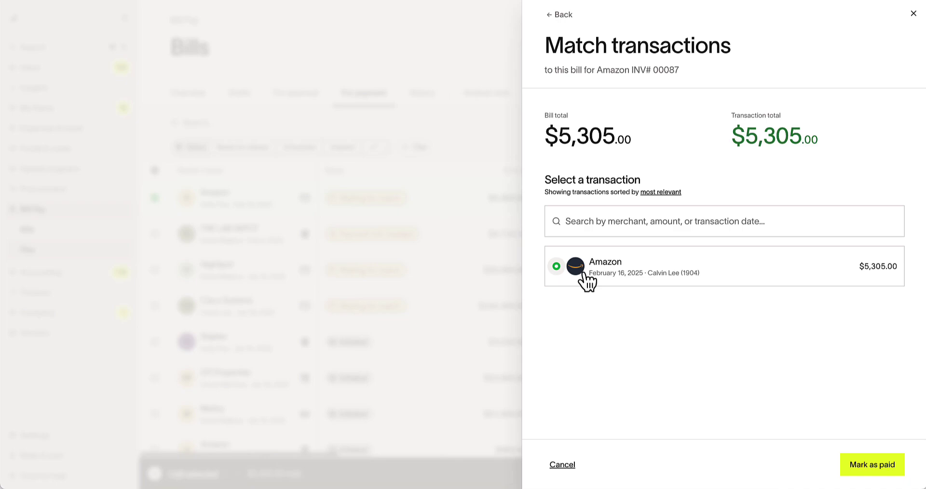
{"action": "left_click", "coordinate": [873, 465]}
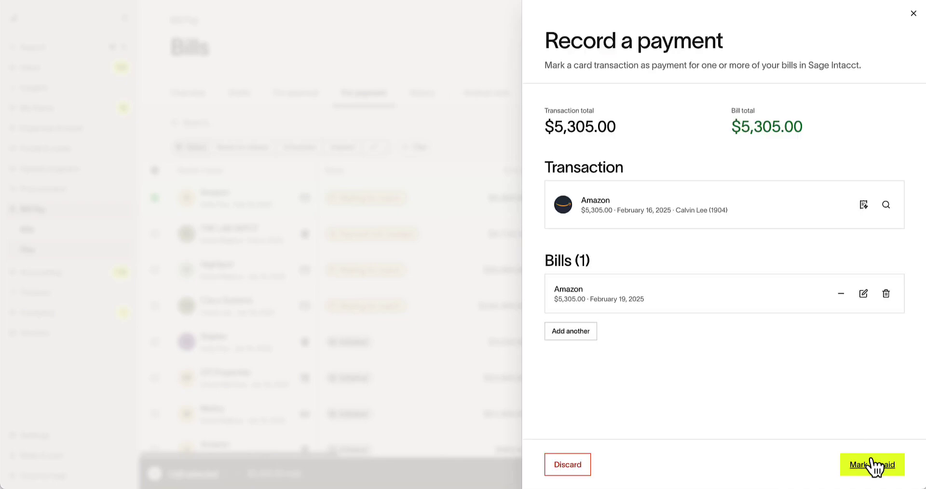
{"action": "left_click", "coordinate": [875, 473]}
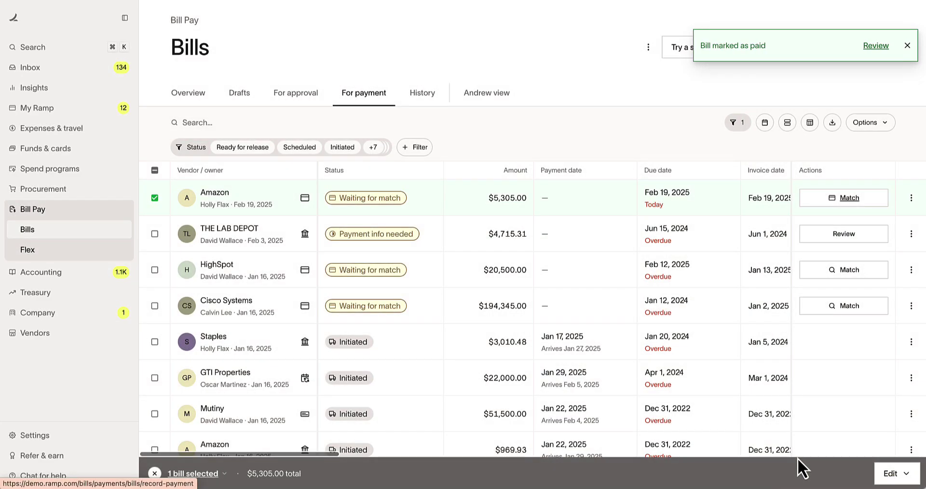